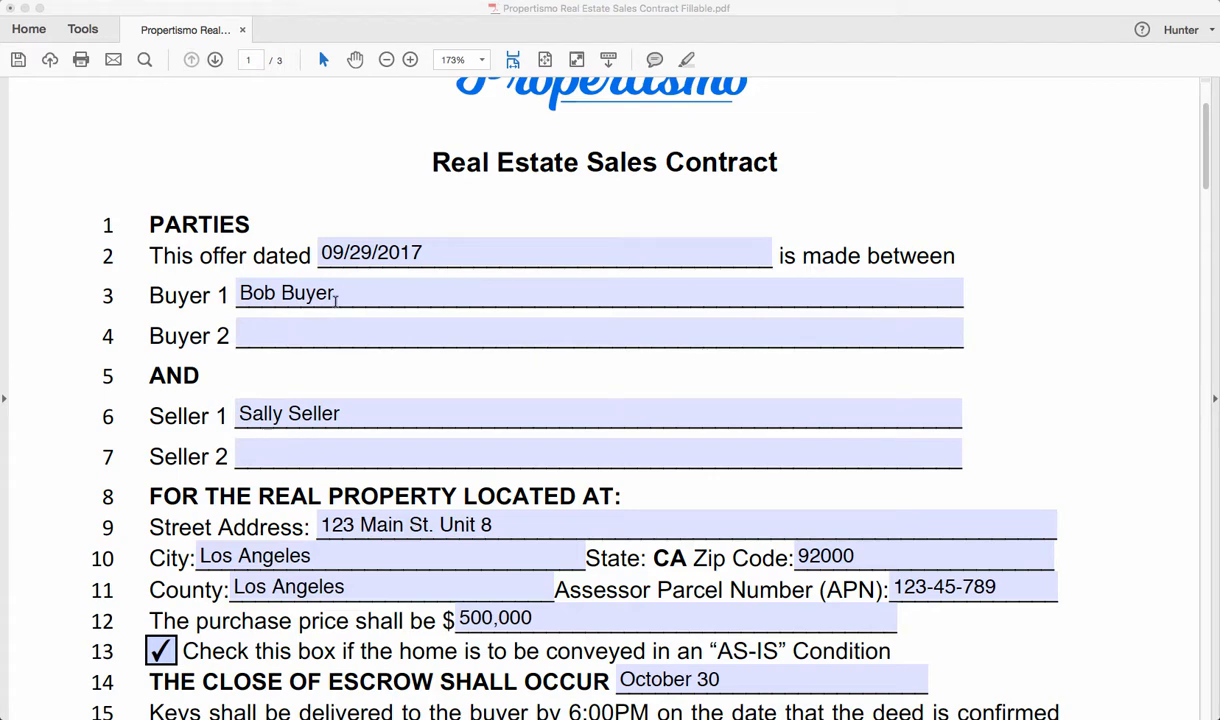
Step: Read the contract's opening sections, from the offer date and parties through the property details, purchase price and close of escrow
scroll(330, 292, "down", 1)
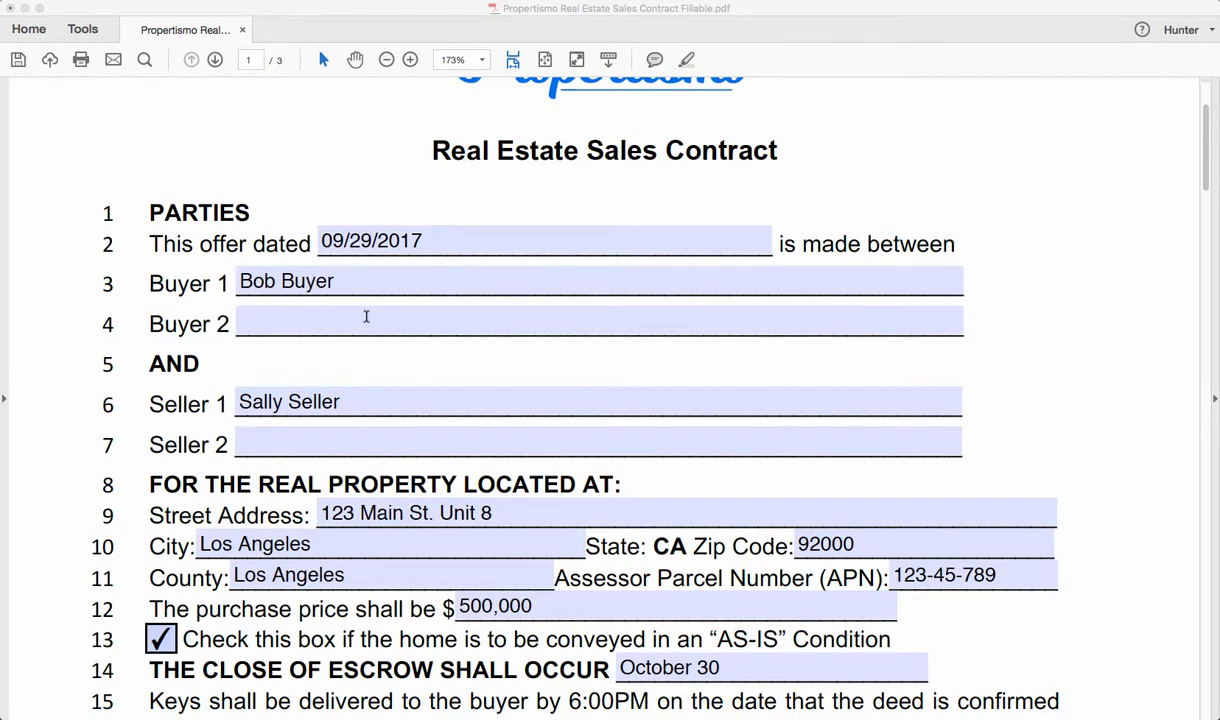
scroll(414, 349, "down", 5)
left_click(425, 326)
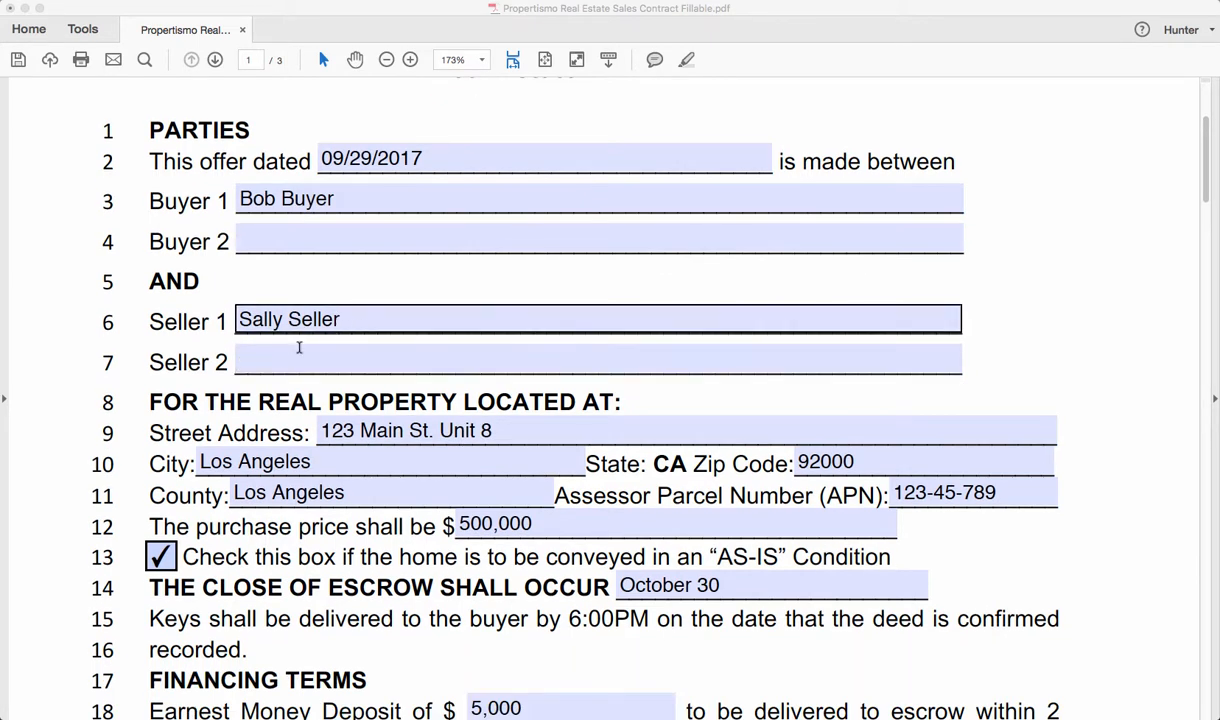
scroll(352, 367, "down", 5)
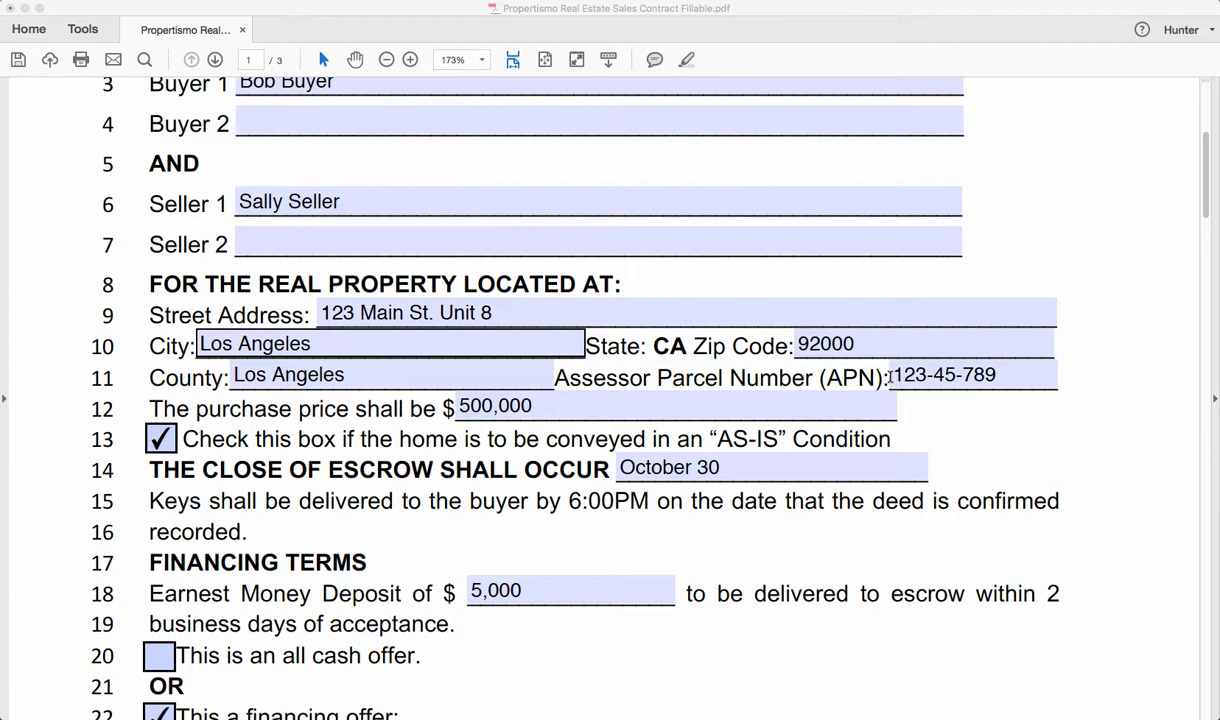
scroll(245, 468, "down", 2)
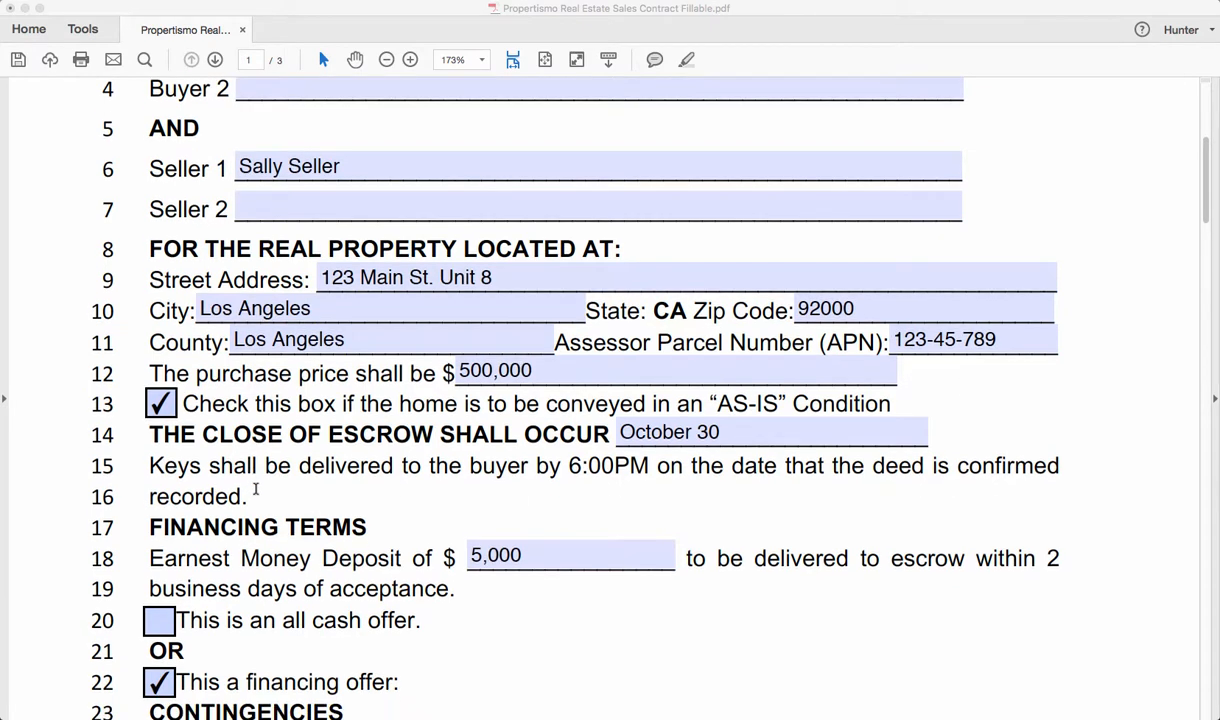
scroll(270, 440, "down", 1)
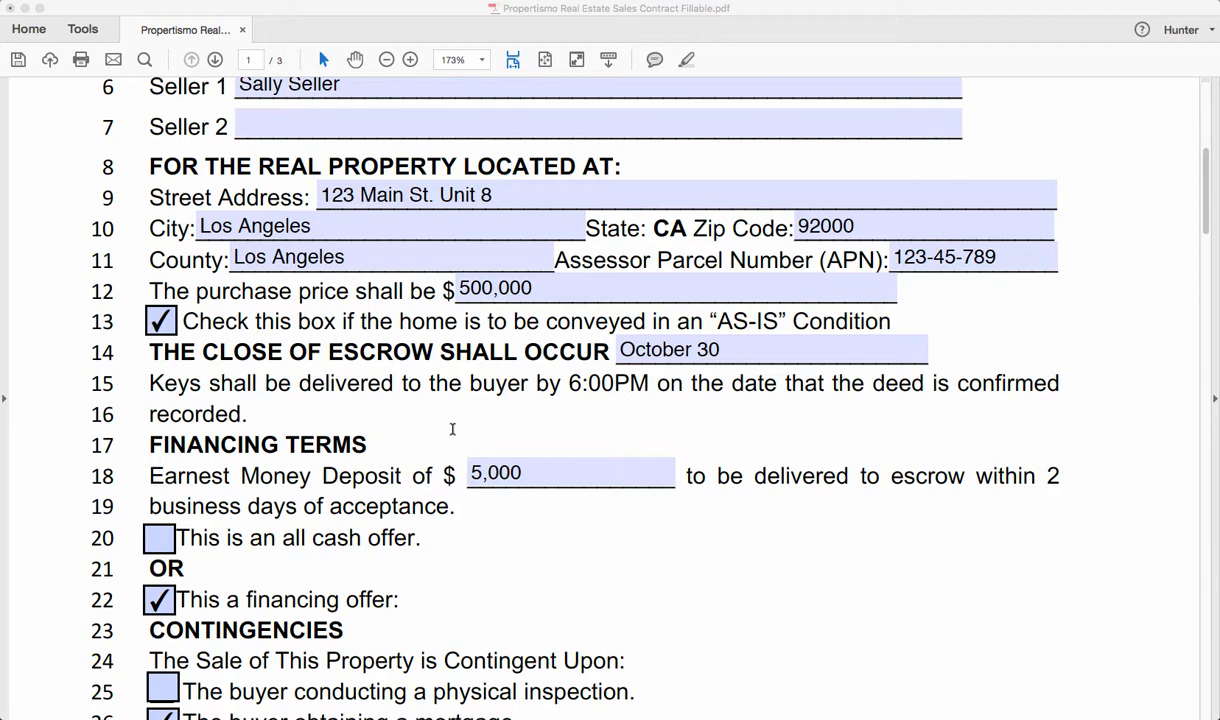
scroll(305, 382, "down", 1)
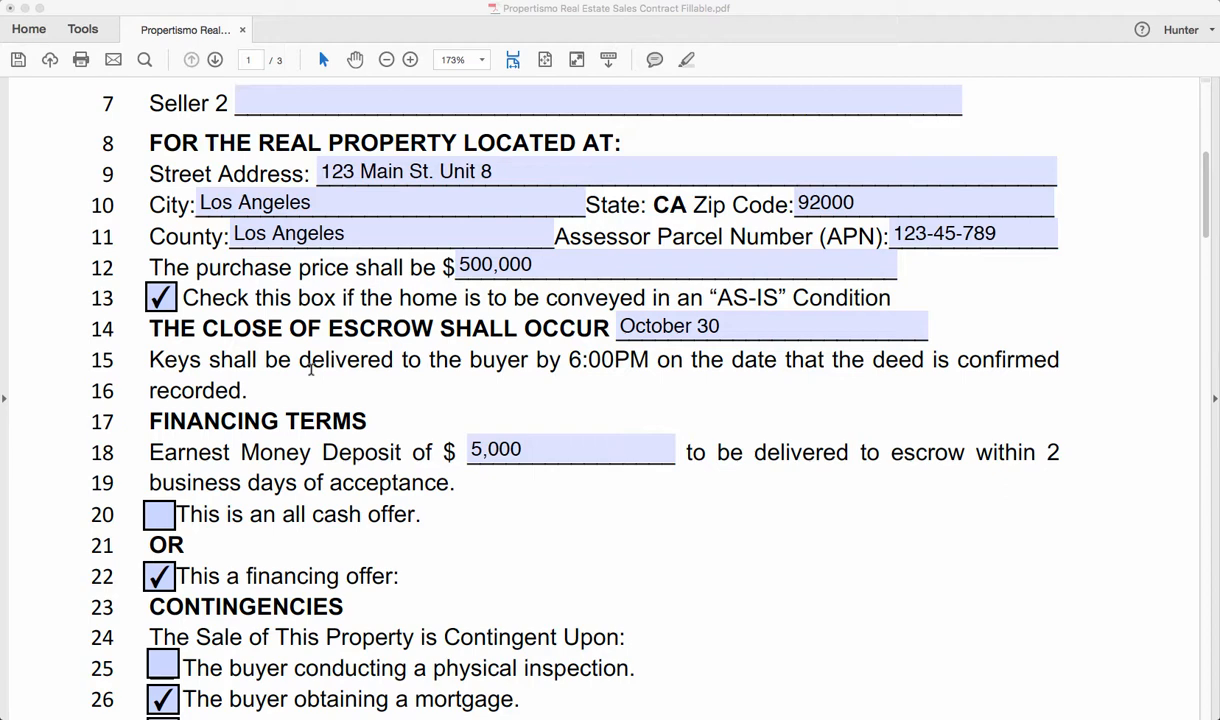
Step: Review the financing terms and contingencies, including the earnest money deposit, offer type and contingency expiration period
scroll(311, 370, "down", 5)
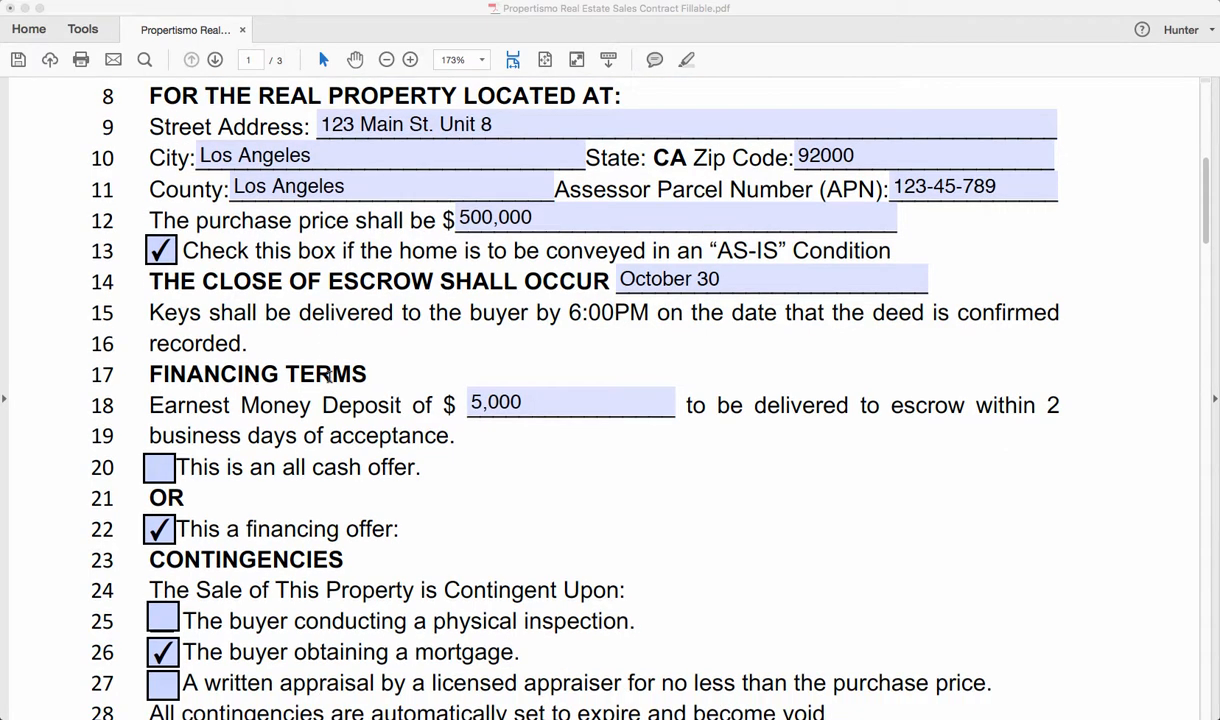
scroll(309, 372, "down", 2)
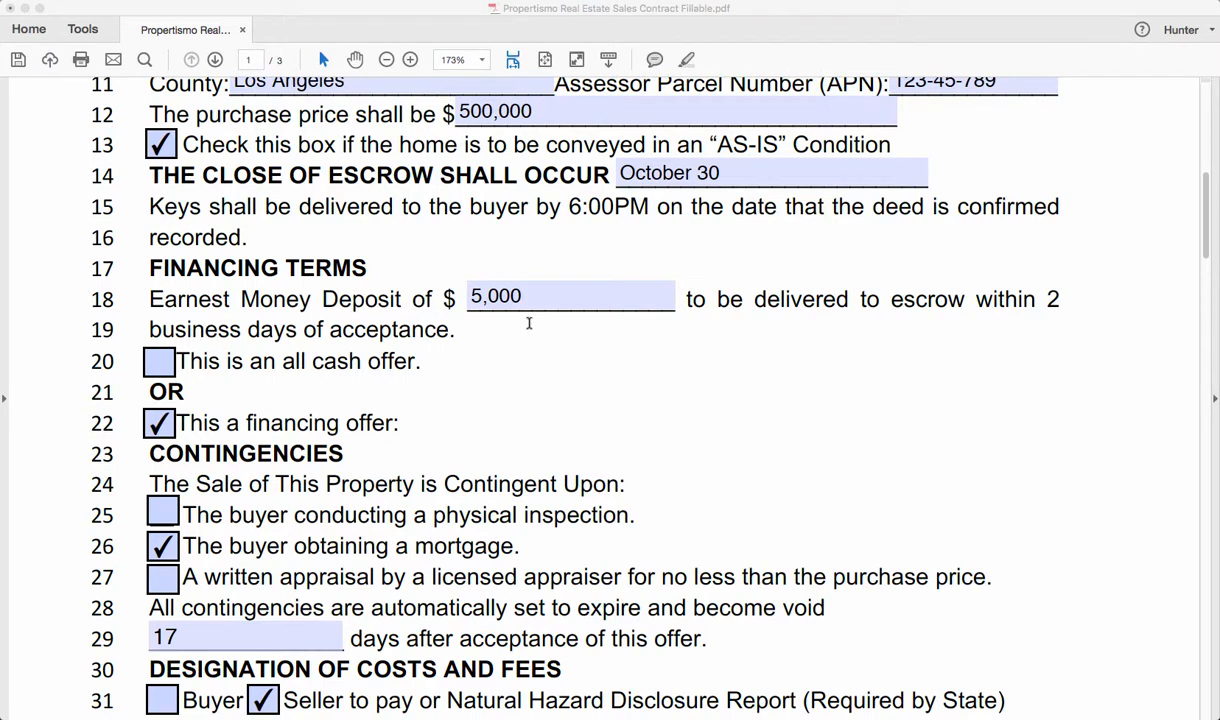
scroll(528, 346, "up", 1)
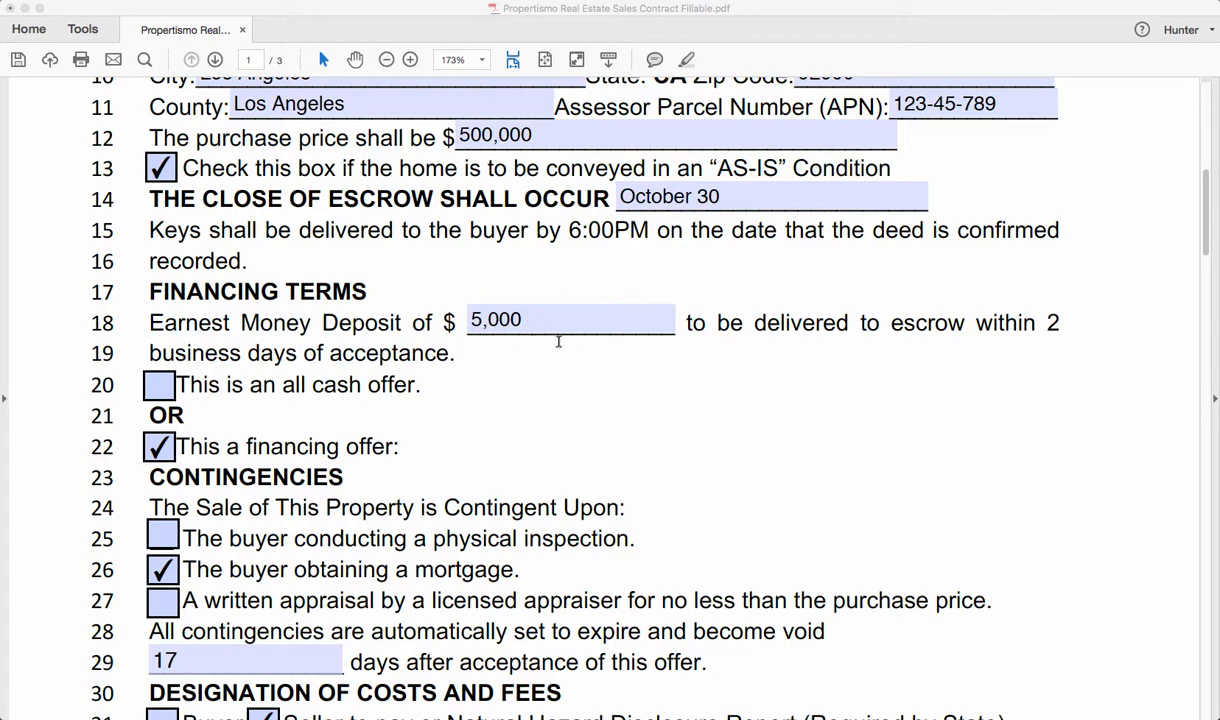
scroll(542, 345, "down", 3)
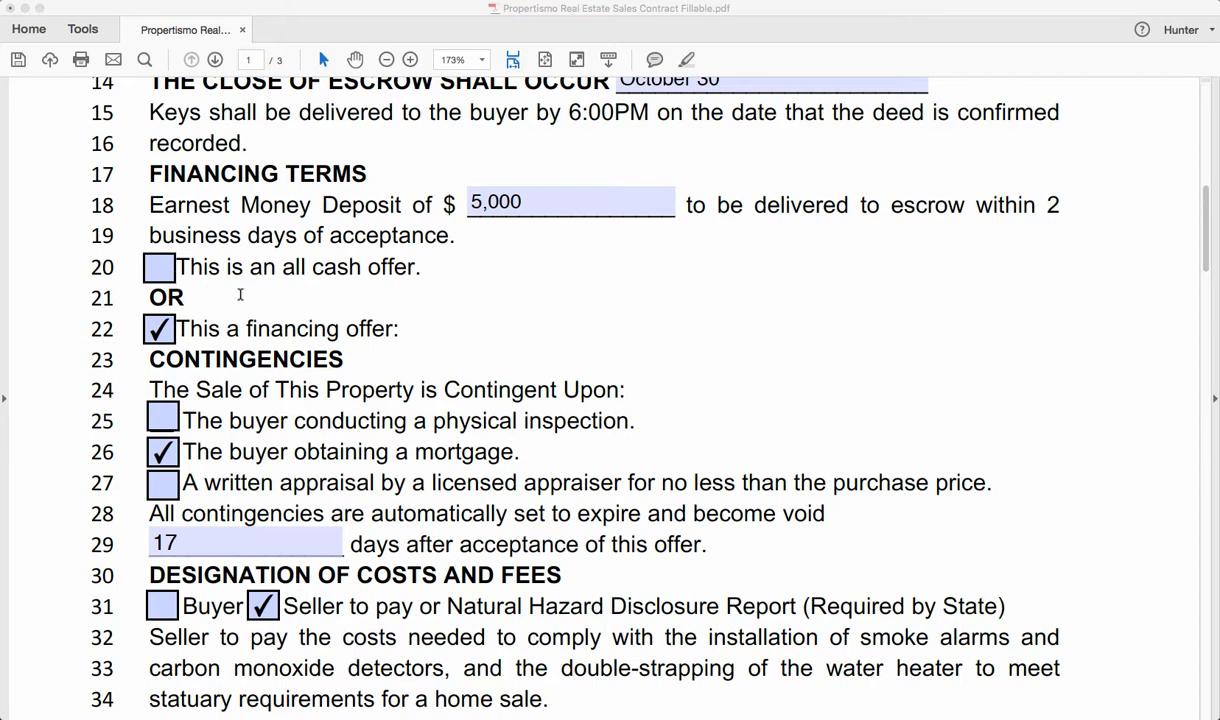
scroll(430, 302, "down", 2)
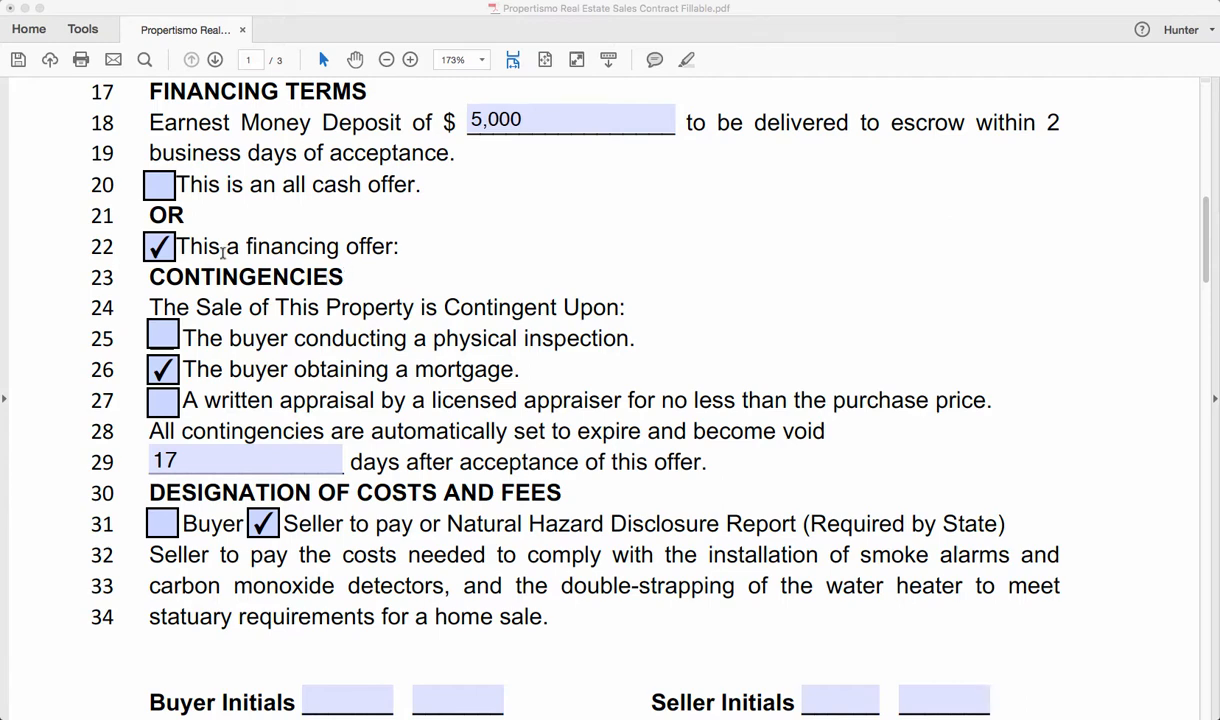
scroll(517, 259, "down", 2)
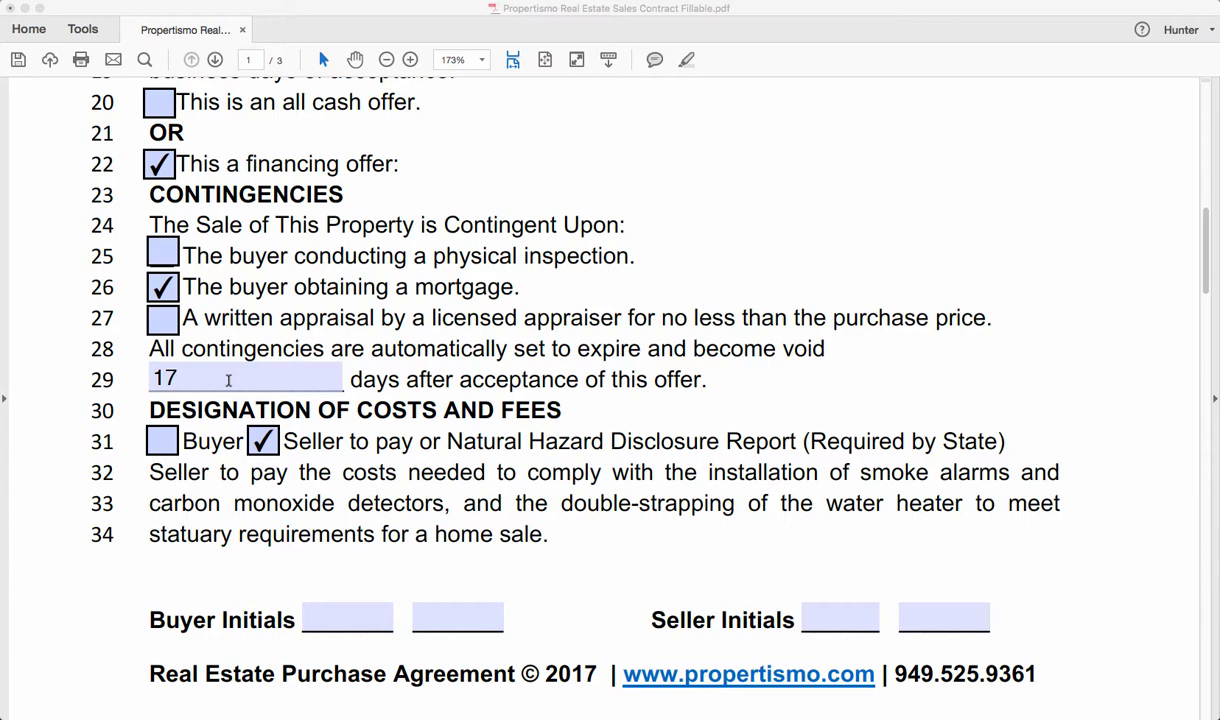
scroll(228, 380, "down", 5)
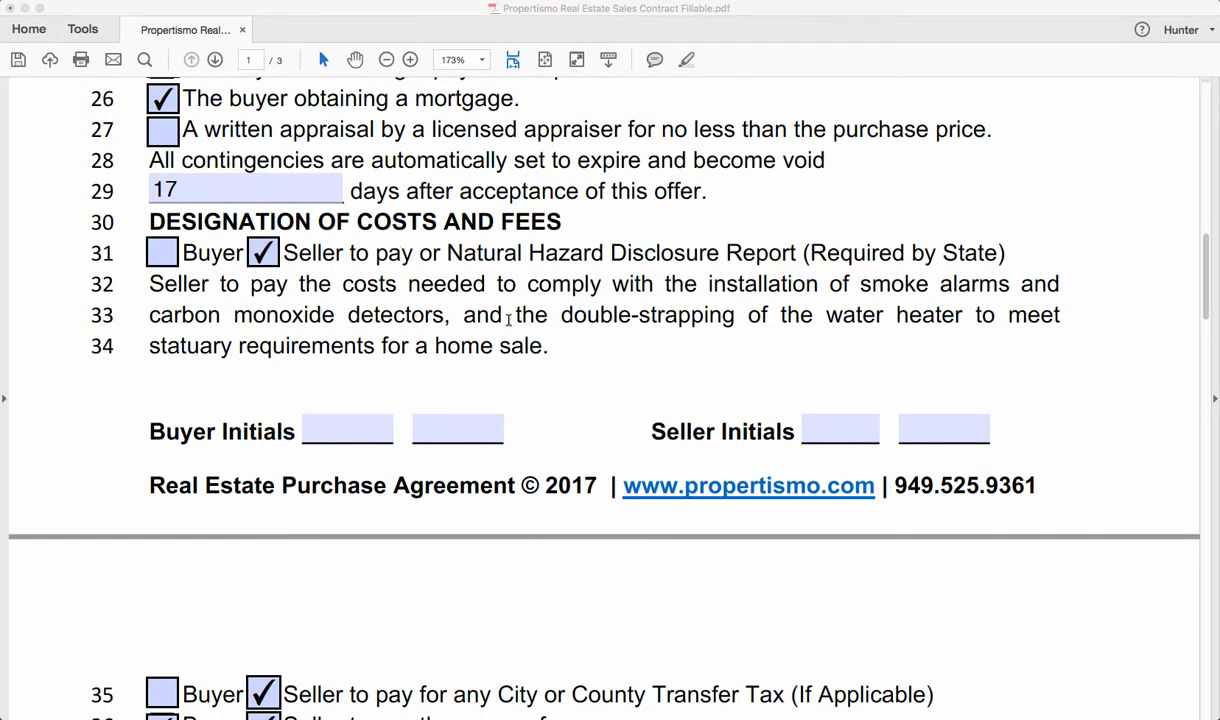
Step: Examine the designation of costs and fees between buyer and seller, including the title insurance company and the blank Seller to pay lines
scroll(508, 325, "down", 1)
scroll(548, 335, "down", 1)
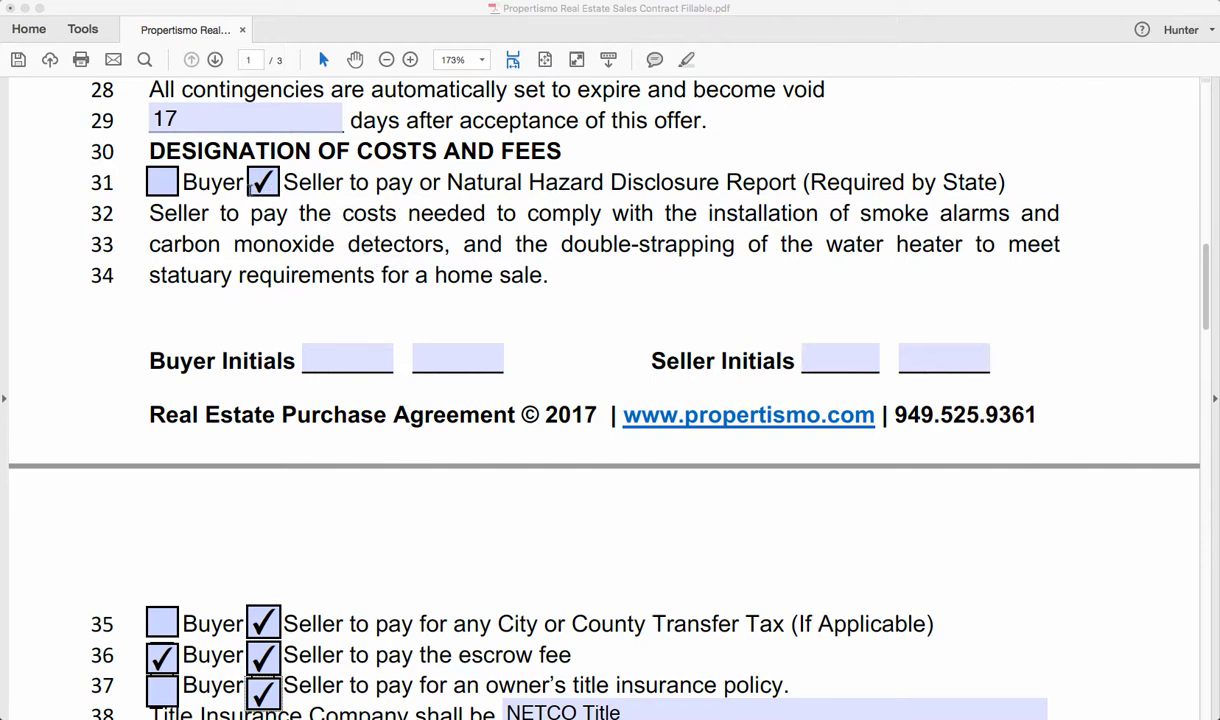
scroll(500, 195, "down", 3)
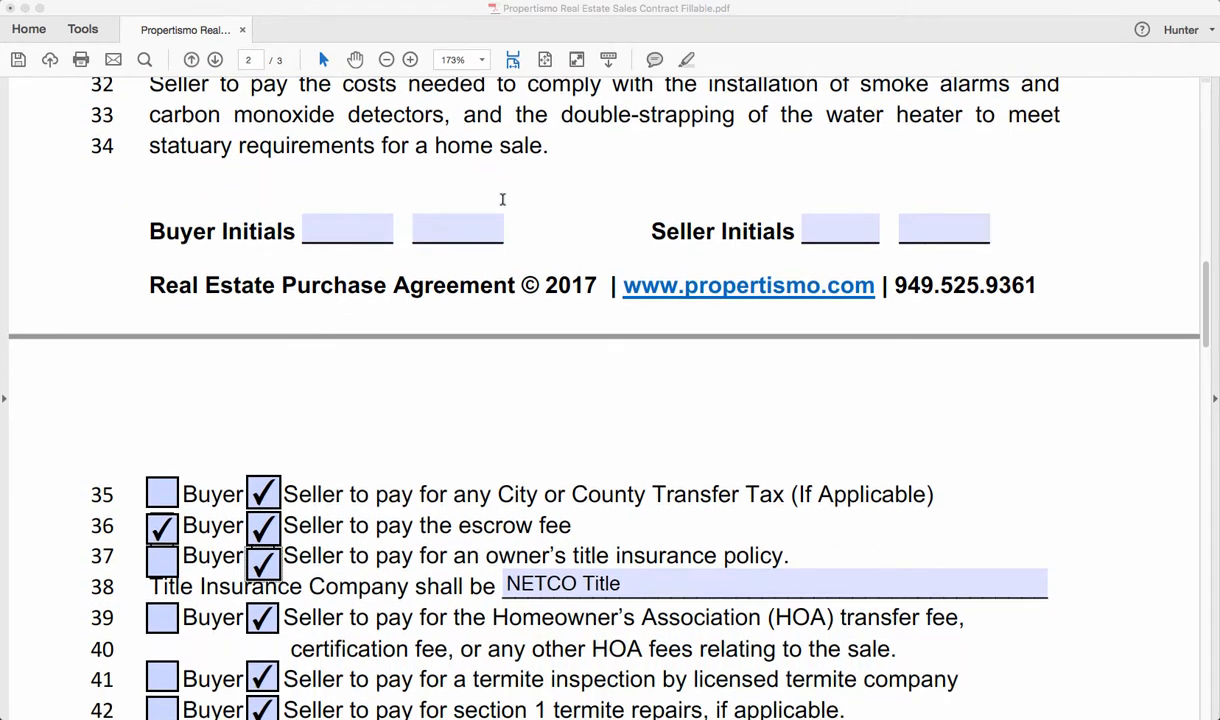
scroll(502, 199, "down", 5)
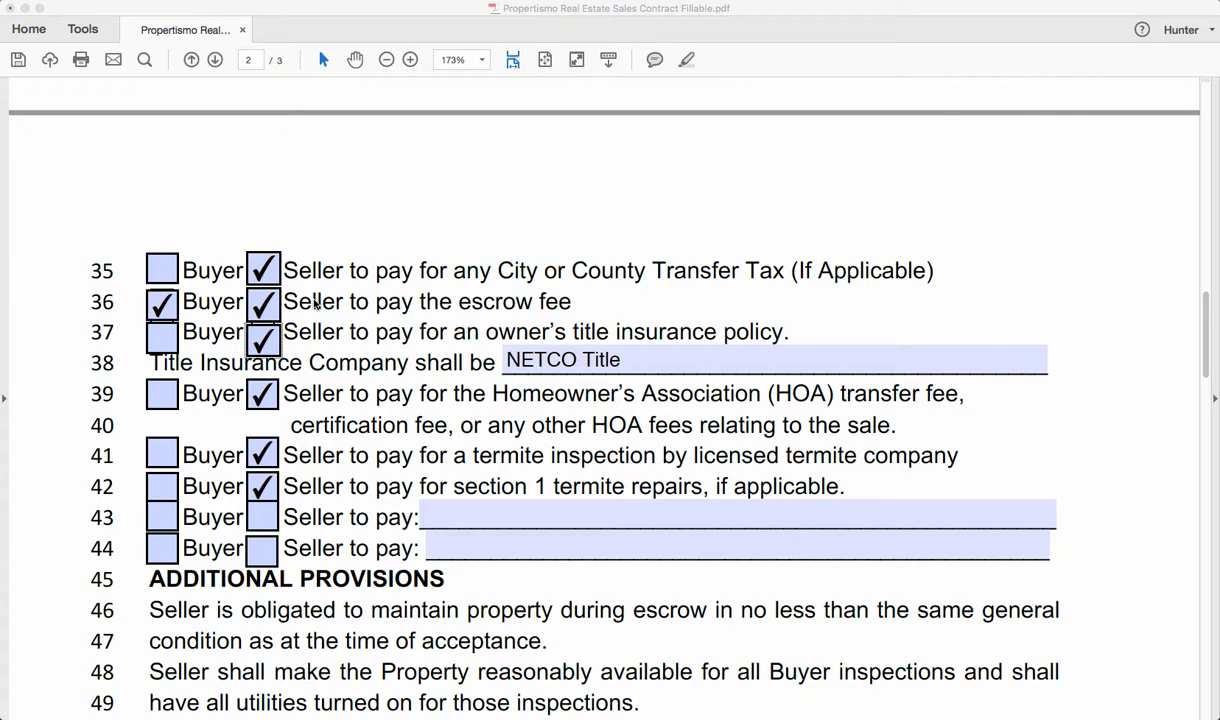
scroll(315, 303, "down", 2)
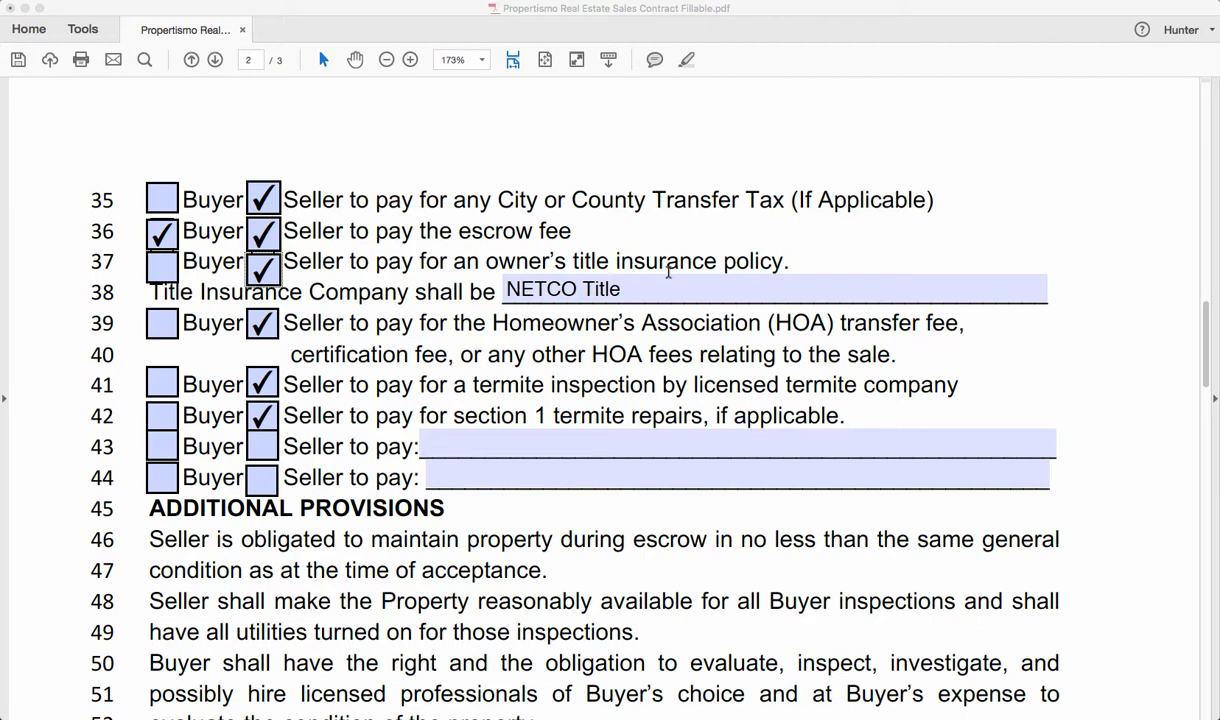
scroll(500, 278, "down", 2)
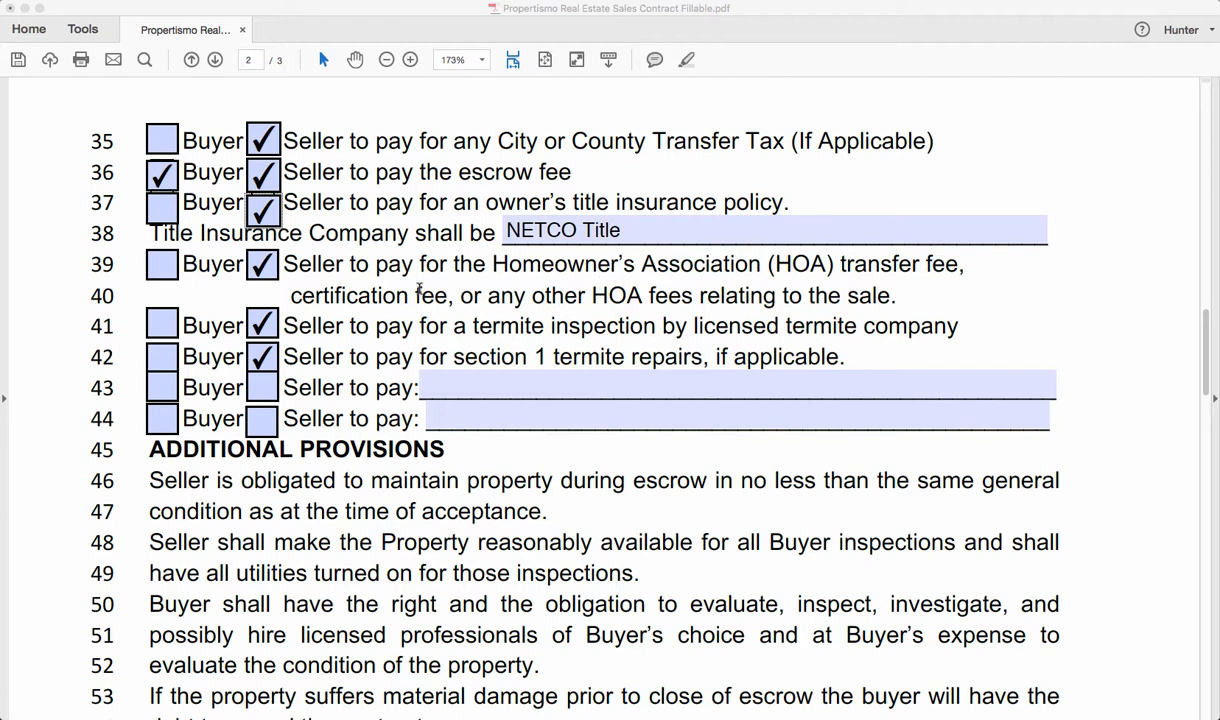
scroll(418, 289, "down", 3)
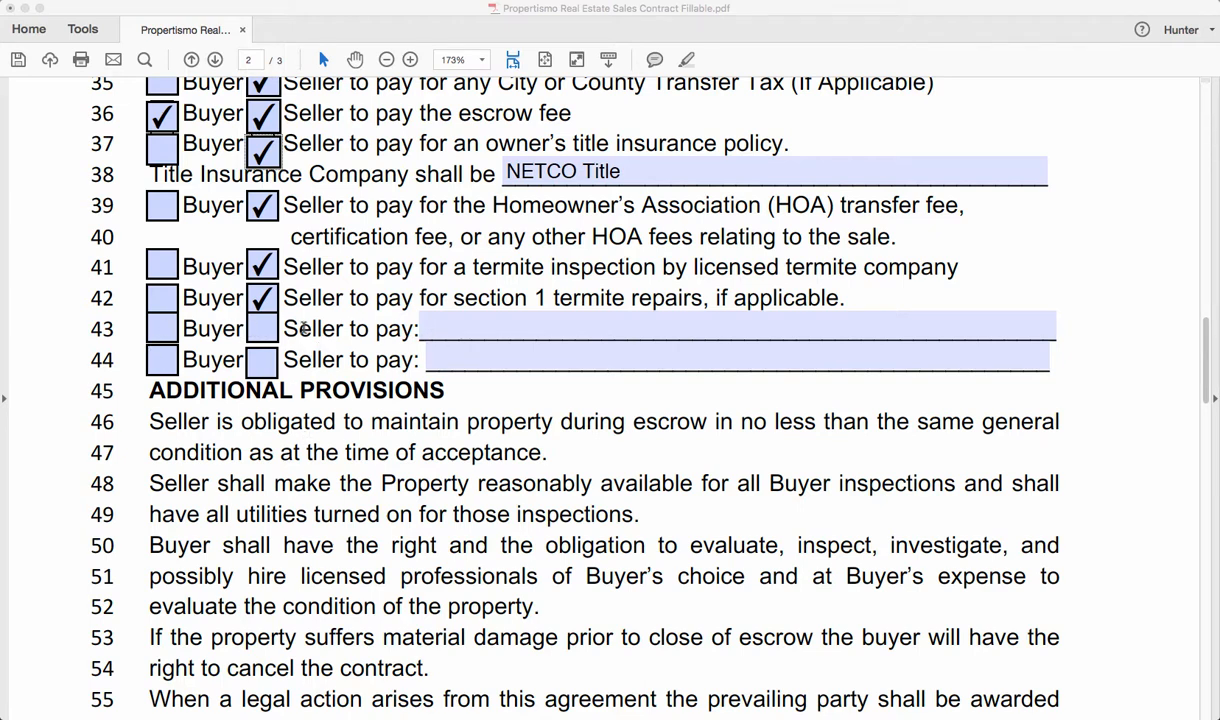
left_click(491, 331)
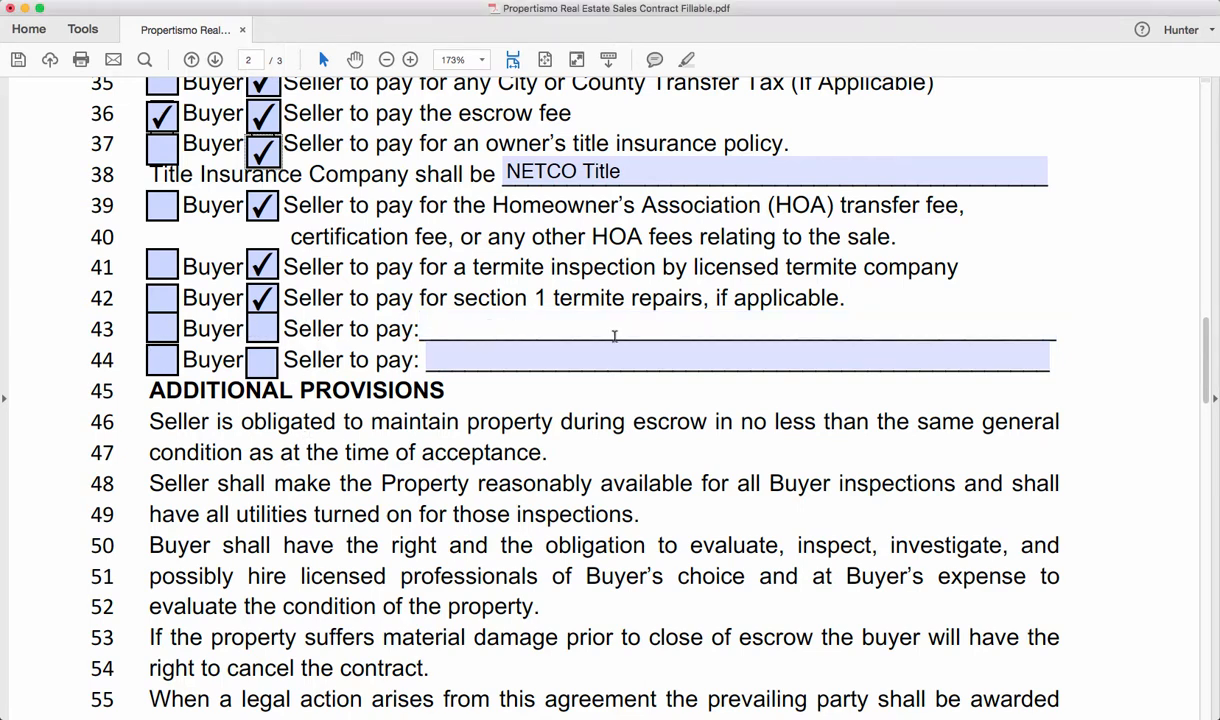
left_click(456, 360)
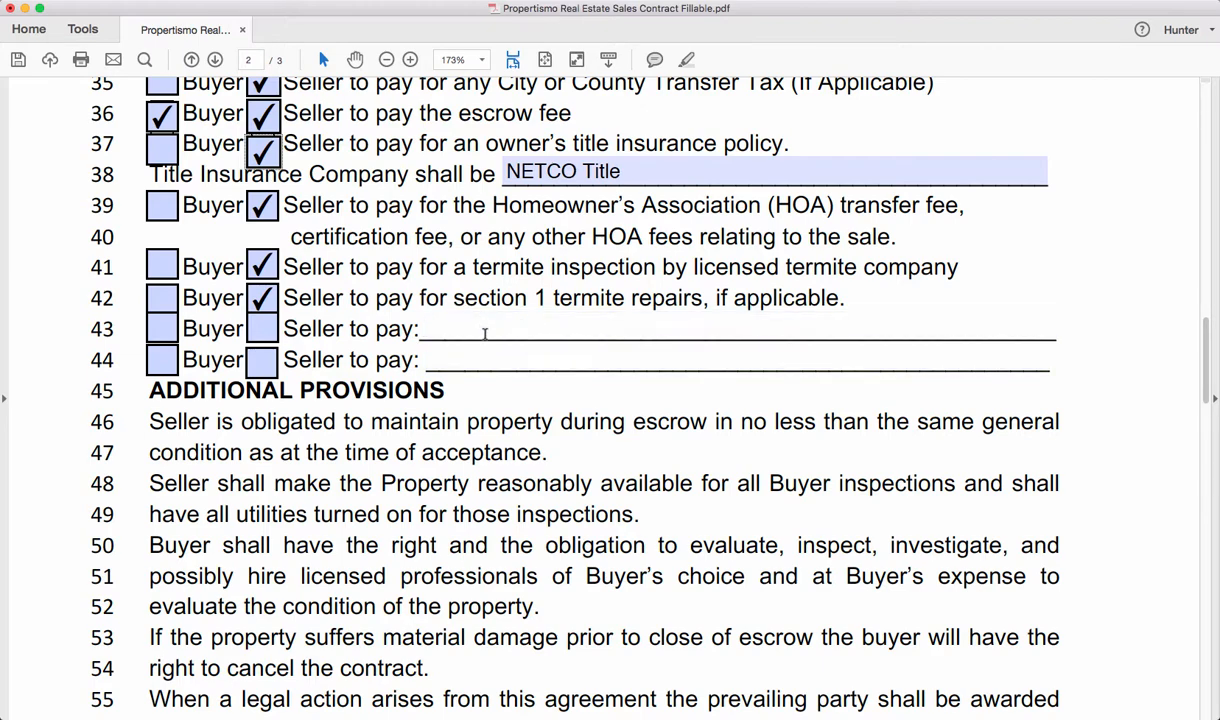
left_click(485, 333)
Step: Read the Additional Provisions section and the entries under Additional Terms or Considerations
scroll(368, 398, "down", 3)
scroll(368, 388, "down", 4)
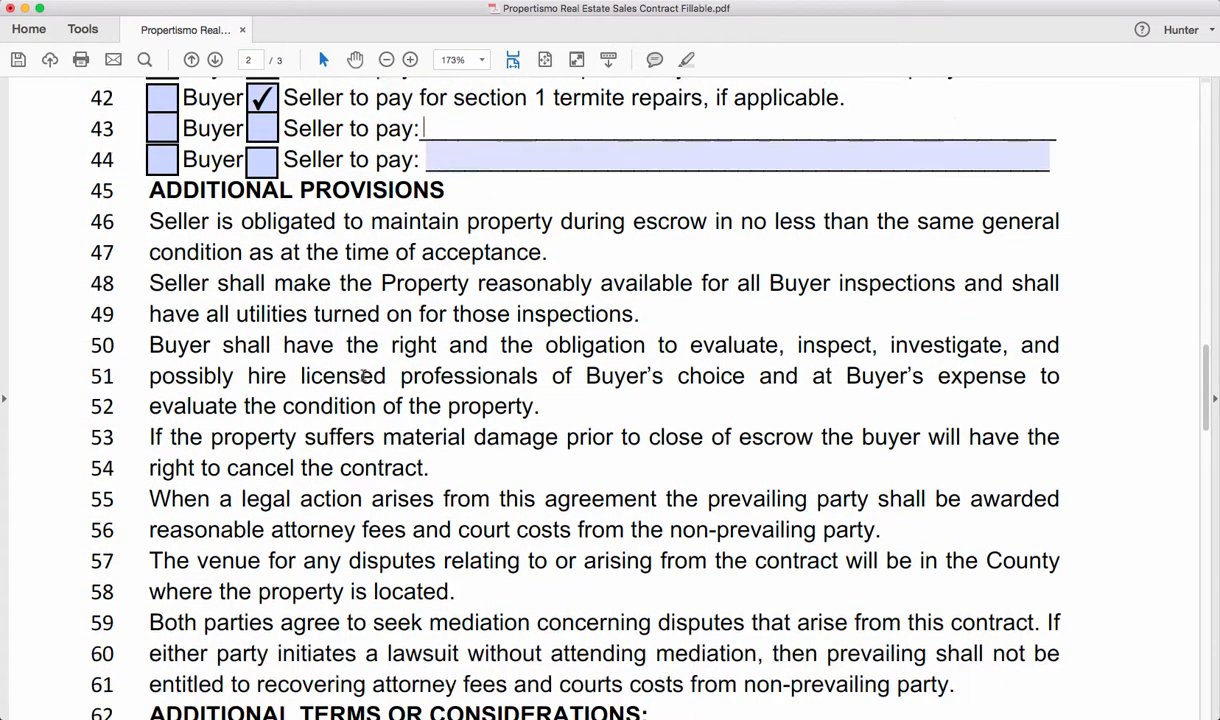
scroll(312, 258, "down", 1)
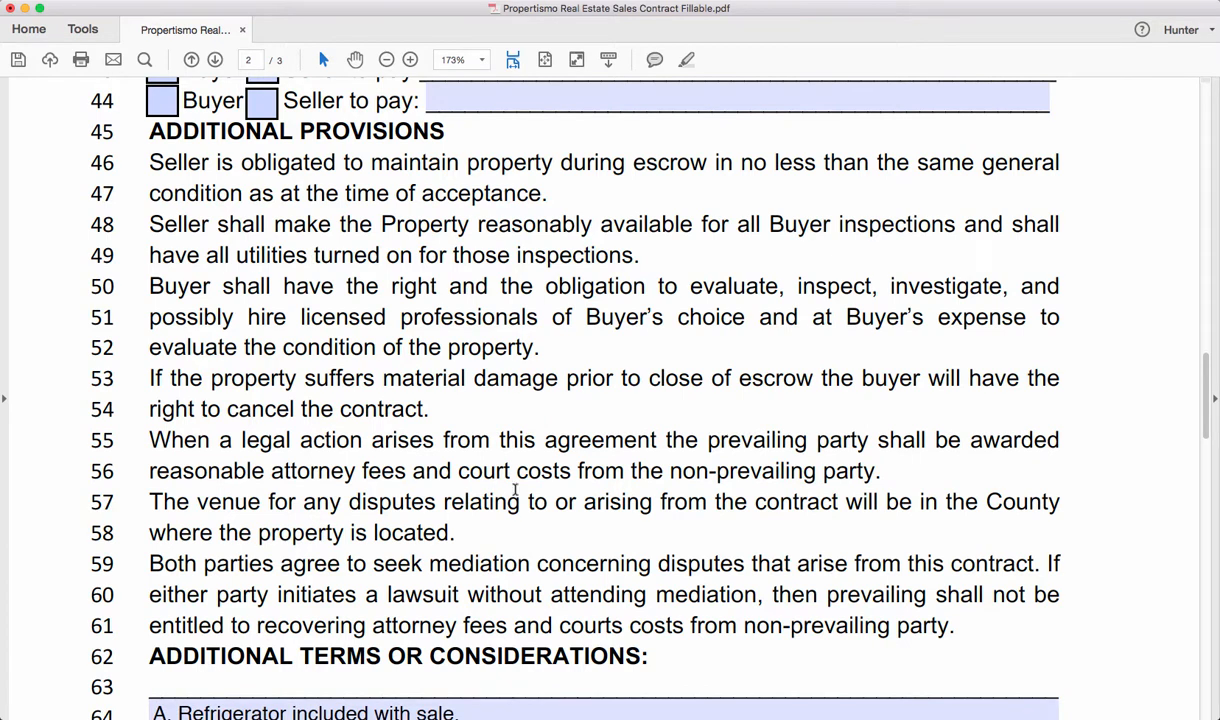
scroll(525, 305, "down", 2)
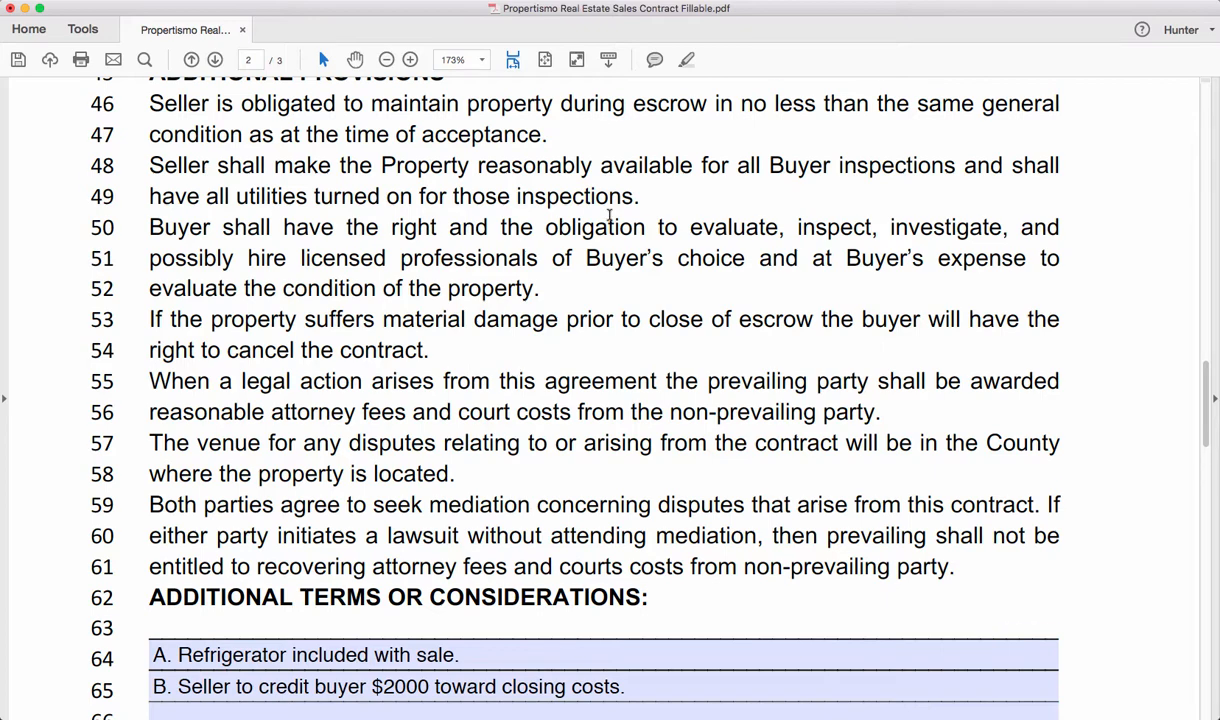
scroll(580, 231, "down", 10)
left_click(405, 428)
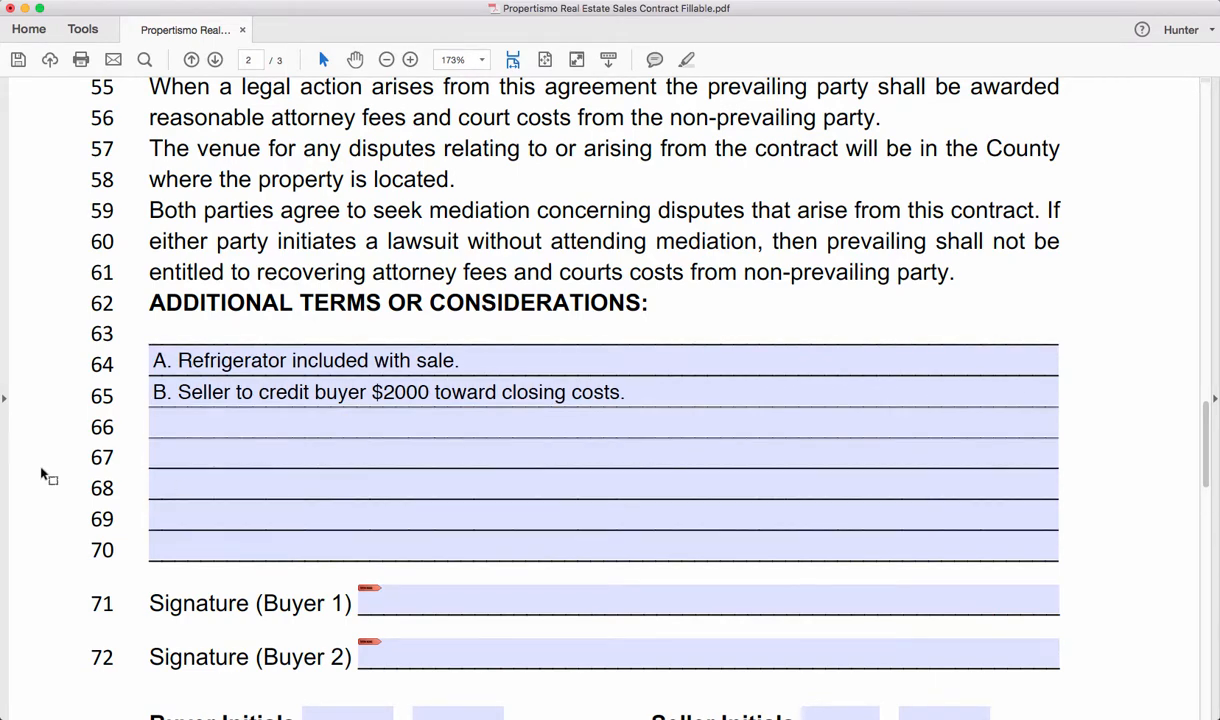
Step: Inspect the buyer signature and initials fields, and the acceptance date and seller signature fields on the last page
scroll(100, 403, "down", 8)
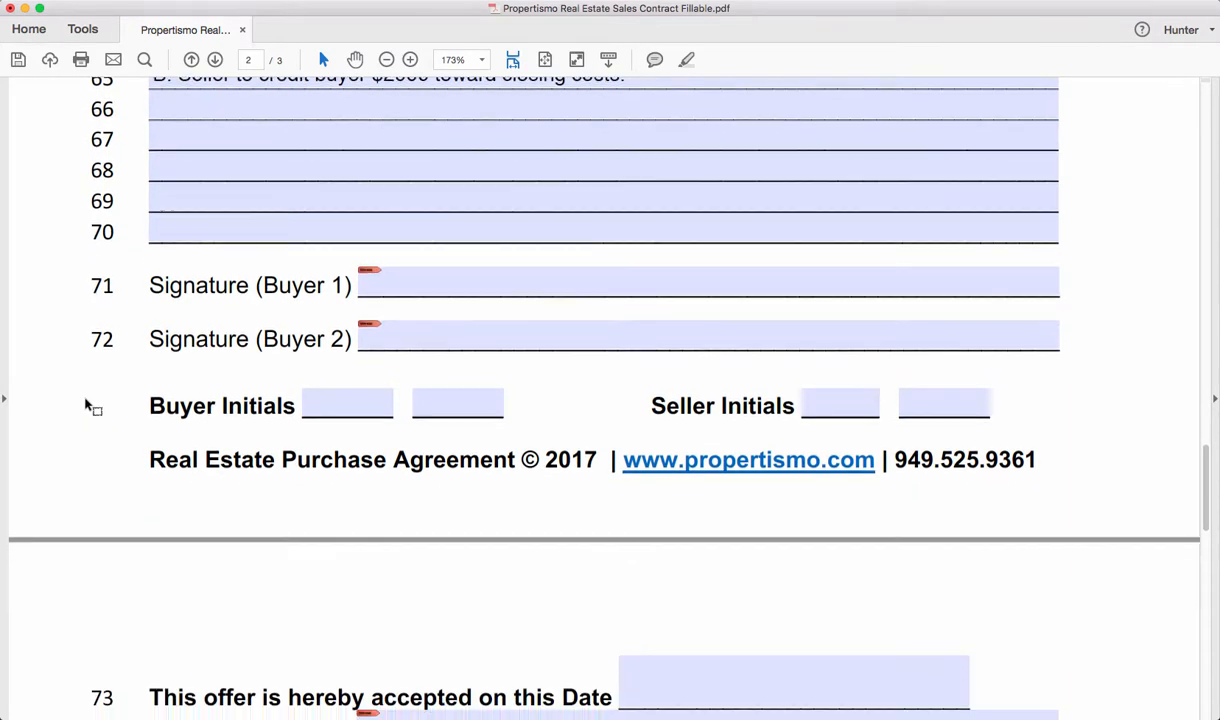
scroll(292, 305, "down", 12)
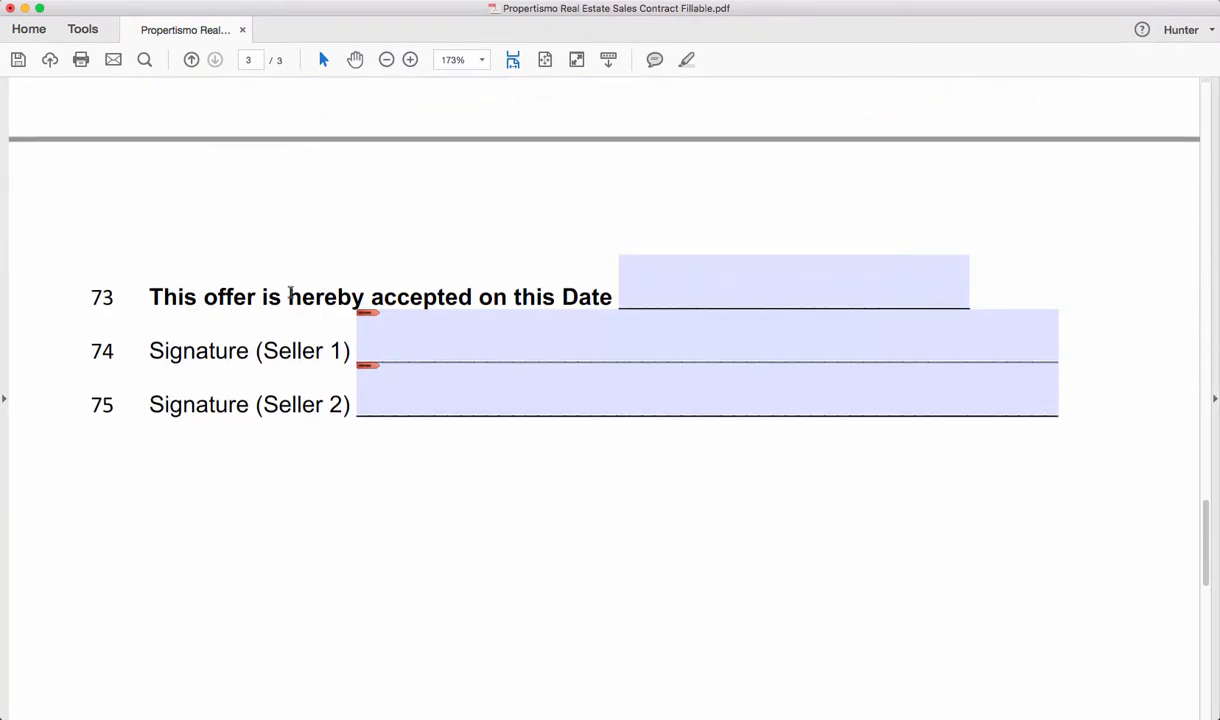
scroll(221, 357, "up", 2)
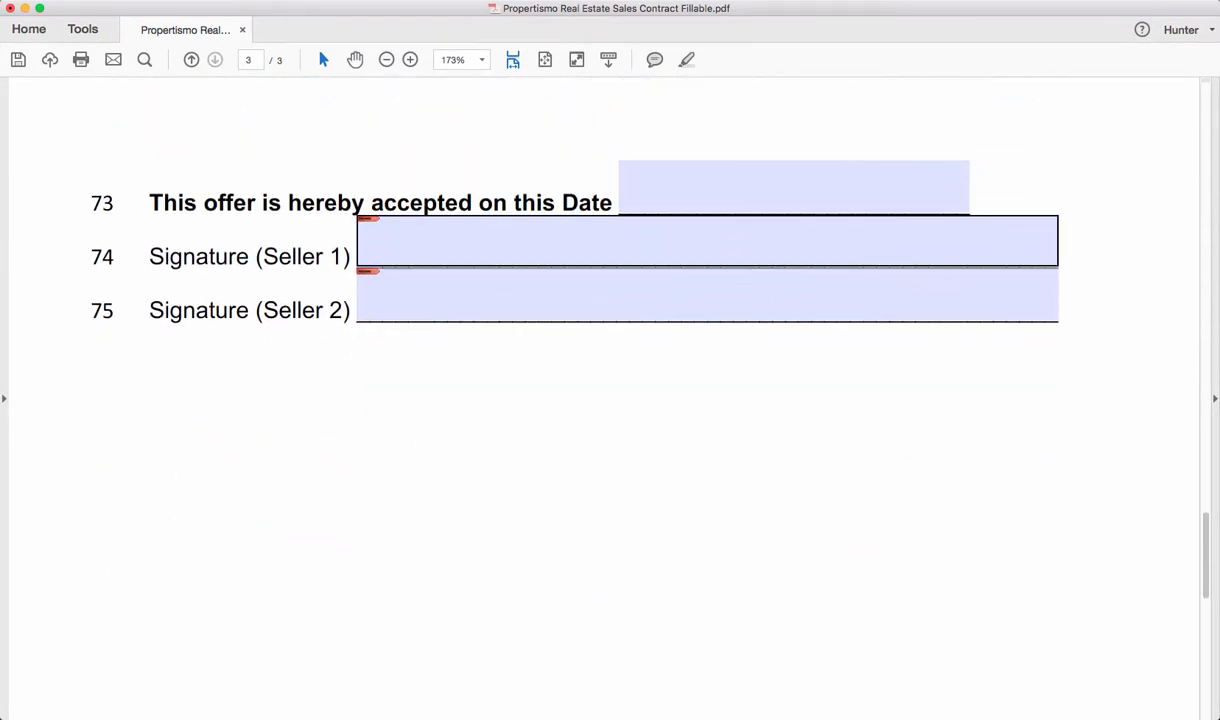
left_click(640, 242)
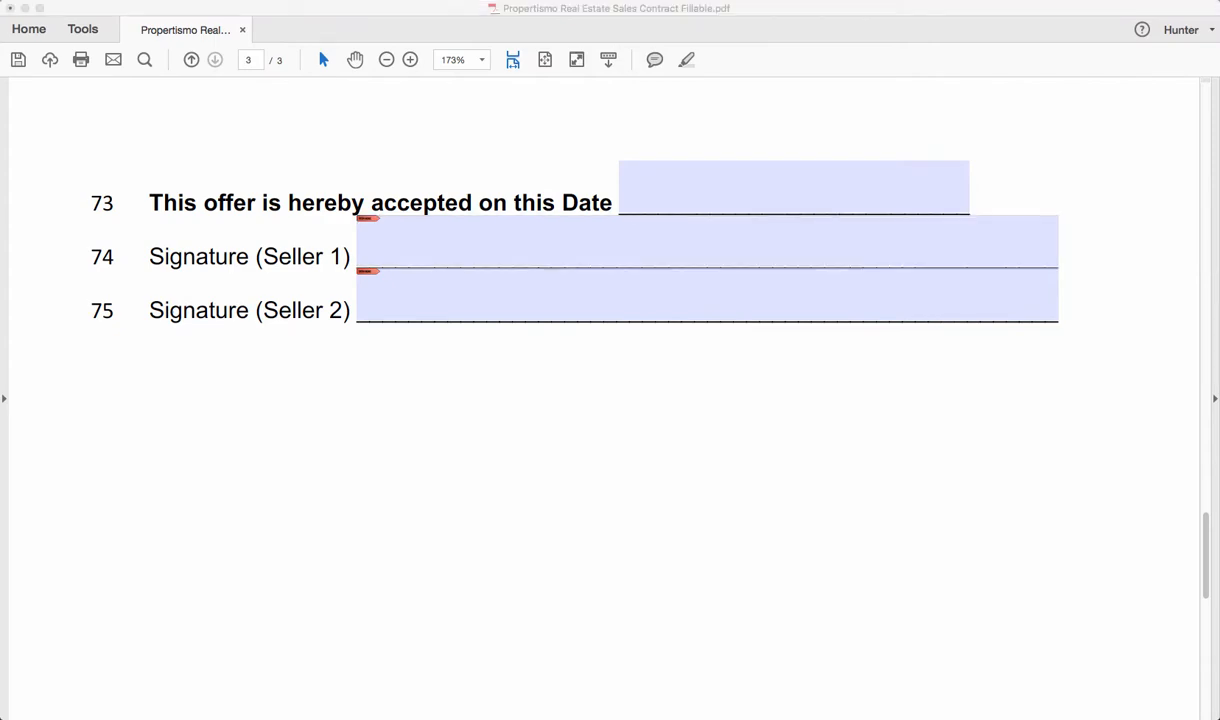